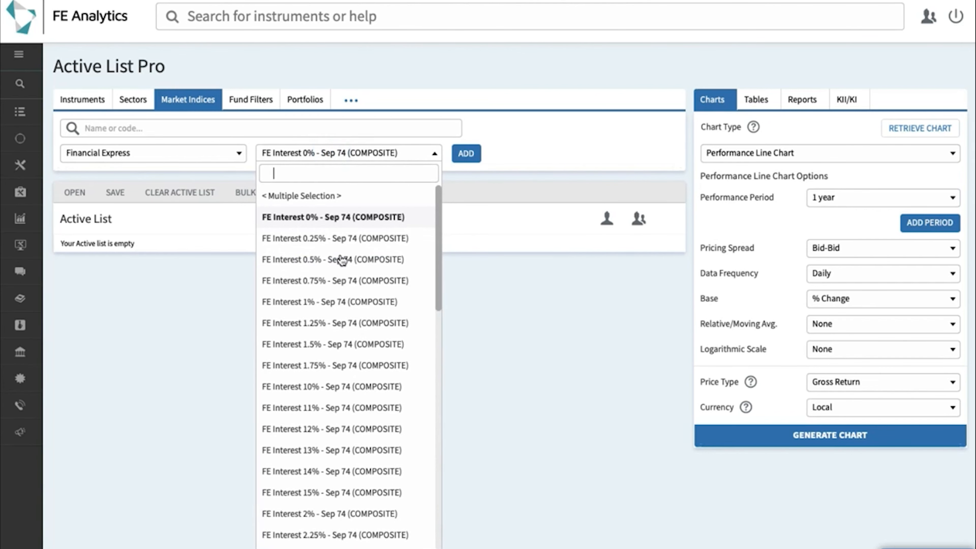
Add the FE Interest 5% - Sep 74 (COMPOSITE) market index to the Active List
{"action": "scroll", "coordinate": [342, 316], "scroll_direction": "down", "scroll_amount": 2}
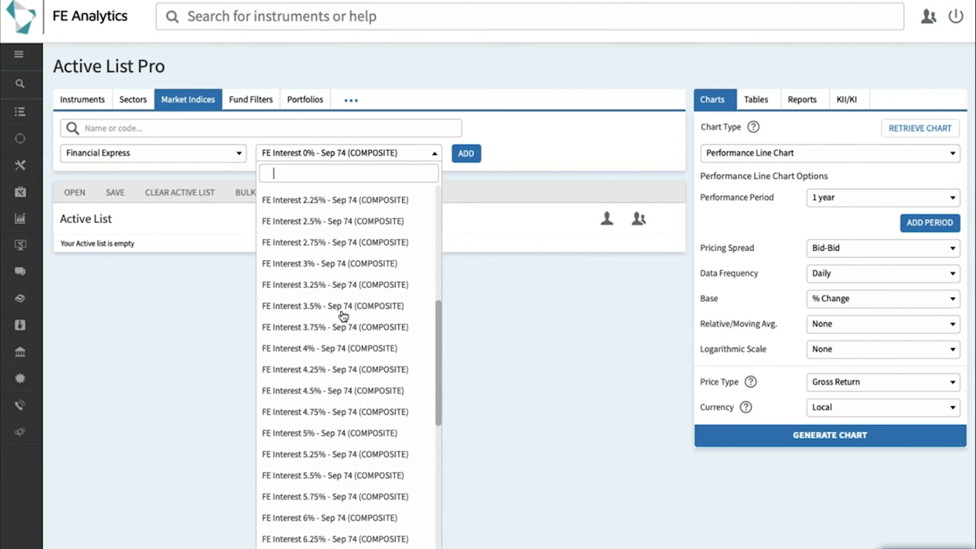
{"action": "left_click", "coordinate": [328, 434]}
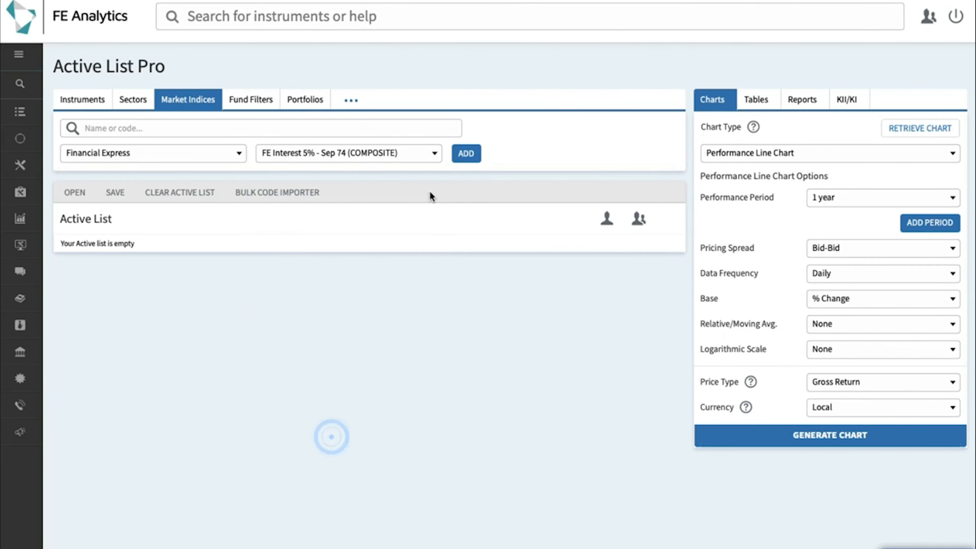
{"action": "left_click", "coordinate": [466, 156]}
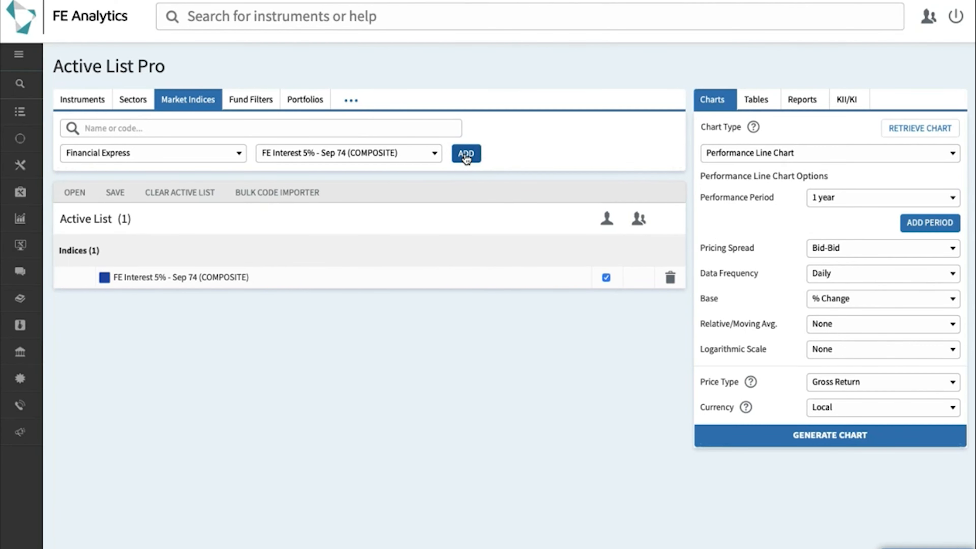
Find the portfolio Model 3 - Jun 12 with the search text "model 3" and add it to the Active List
{"action": "left_click", "coordinate": [311, 105]}
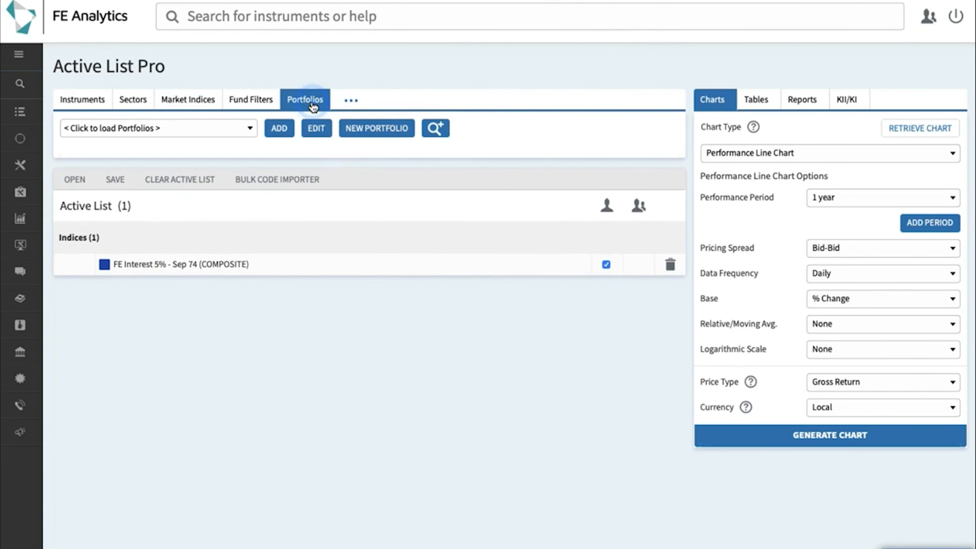
{"action": "left_click", "coordinate": [243, 133]}
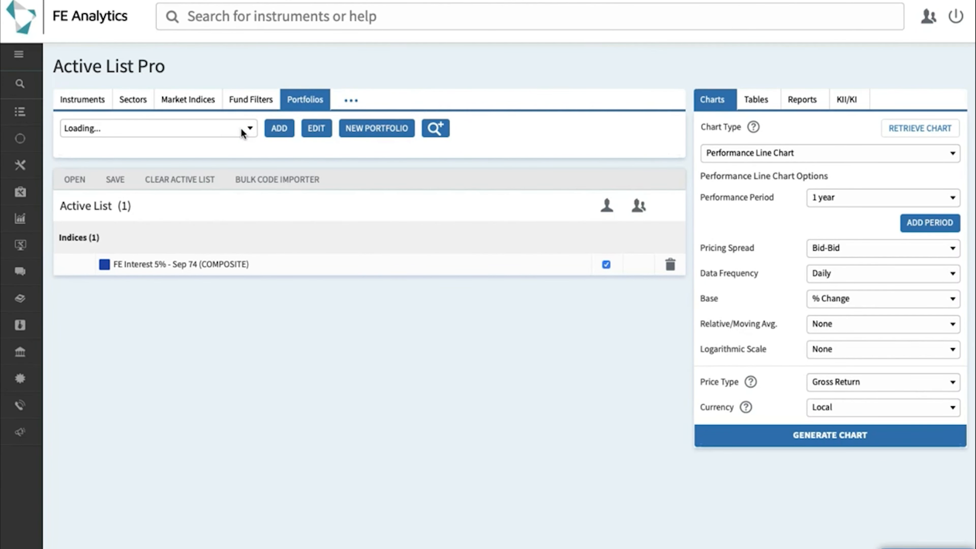
{"action": "type", "text": "m"}
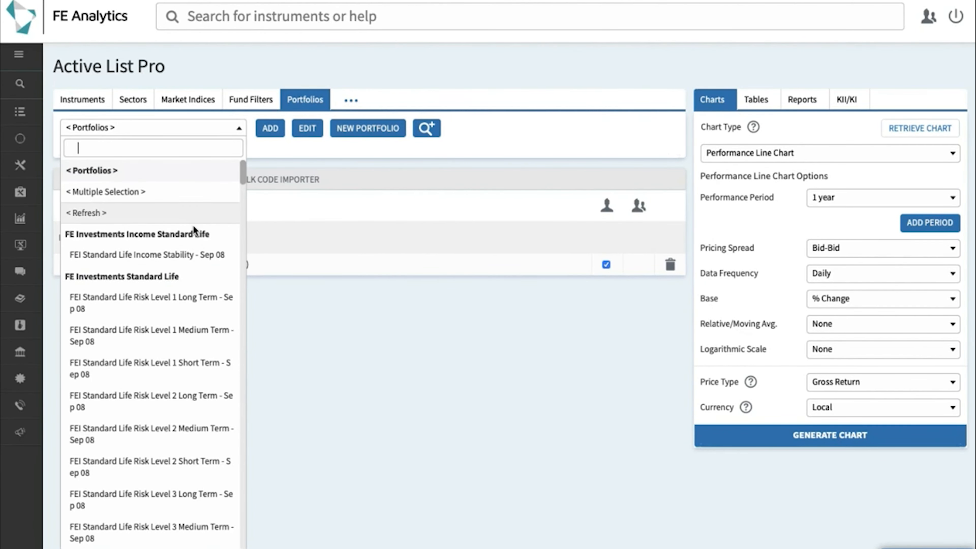
{"action": "type", "text": "odel 3"}
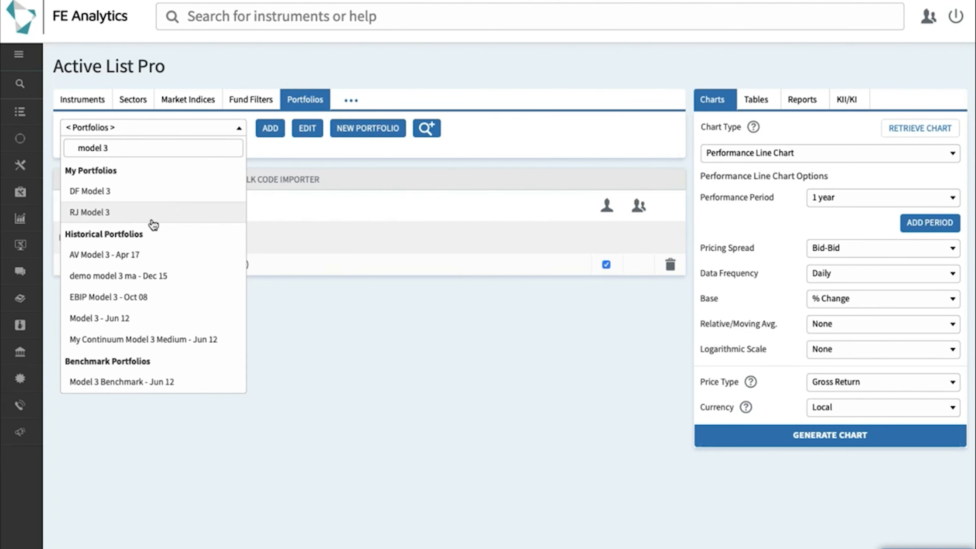
{"action": "left_click", "coordinate": [126, 318]}
{"action": "left_click", "coordinate": [270, 128]}
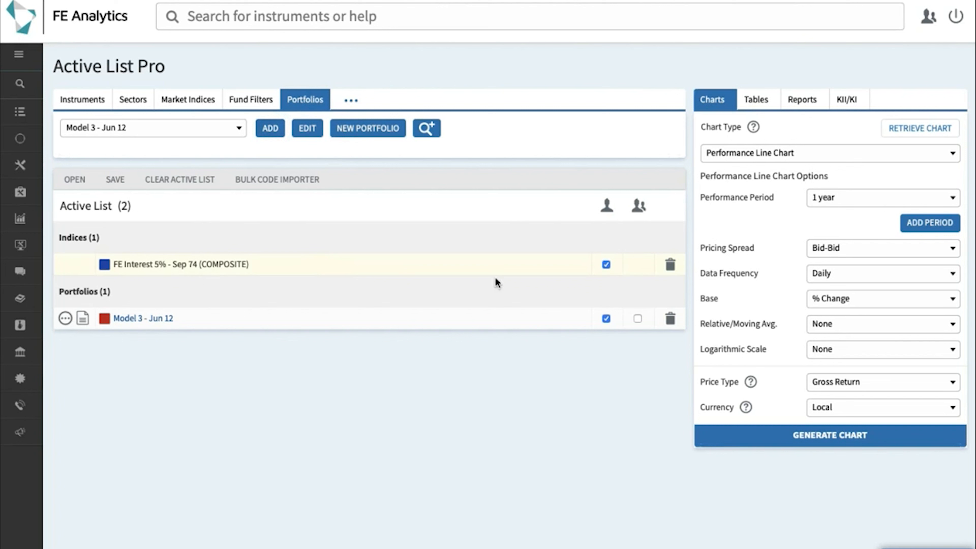
Generate a Performance Line Chart of the Active List over a 5-year performance period
{"action": "left_click", "coordinate": [853, 199]}
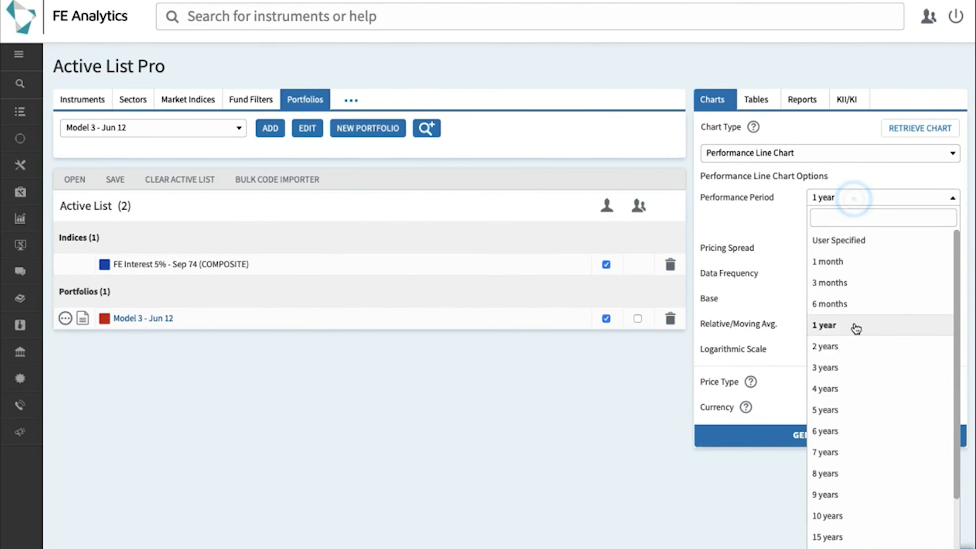
{"action": "scroll", "coordinate": [854, 338], "scroll_direction": "down", "scroll_amount": 1}
{"action": "left_click", "coordinate": [839, 390]}
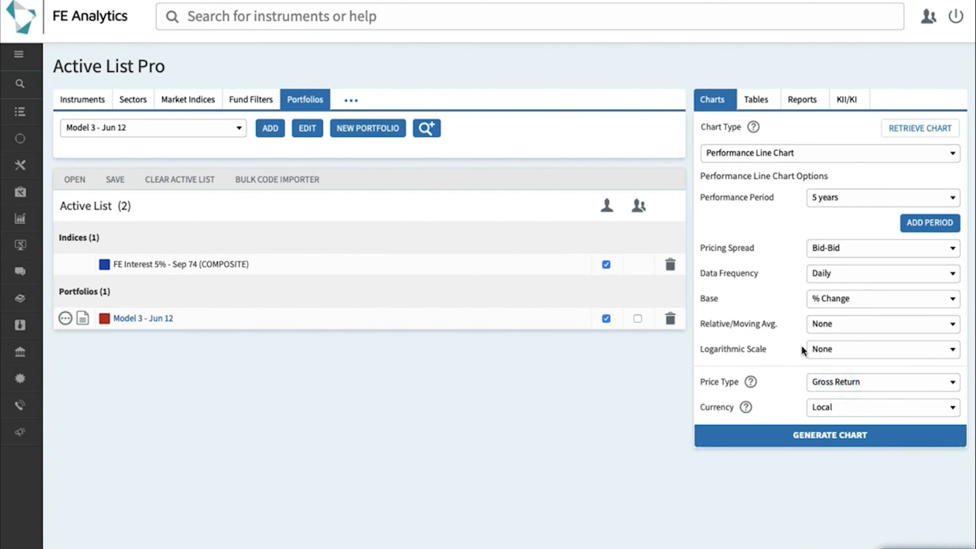
{"action": "left_click", "coordinate": [822, 435]}
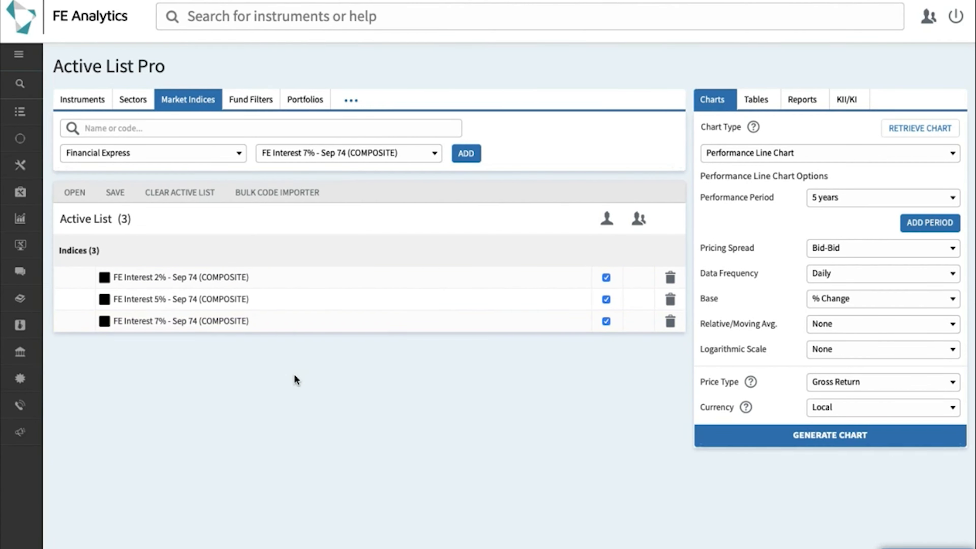
Generate a Performance Line Chart of the 2%, 5% and 7% FE Interest indices over 20 years
{"action": "left_click", "coordinate": [849, 199]}
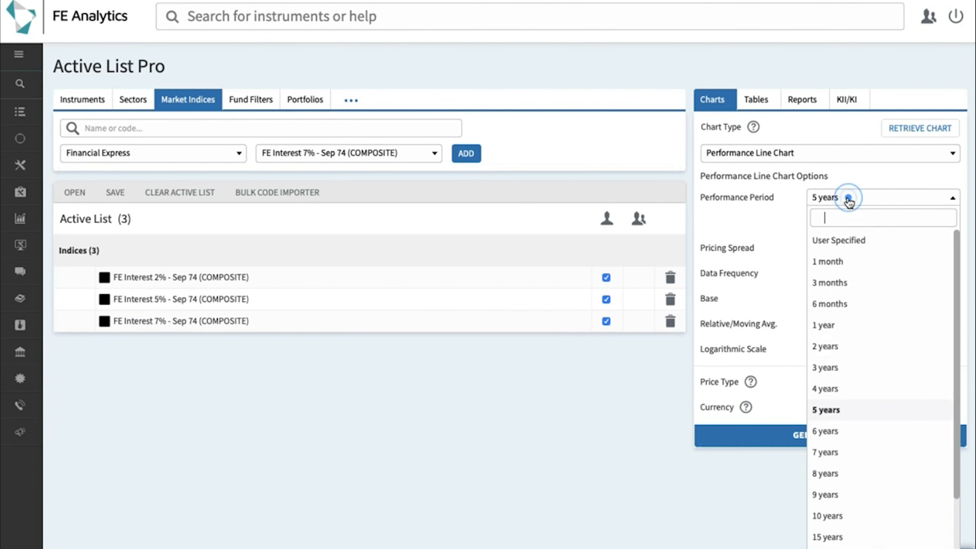
{"action": "scroll", "coordinate": [861, 356], "scroll_direction": "down", "scroll_amount": 2}
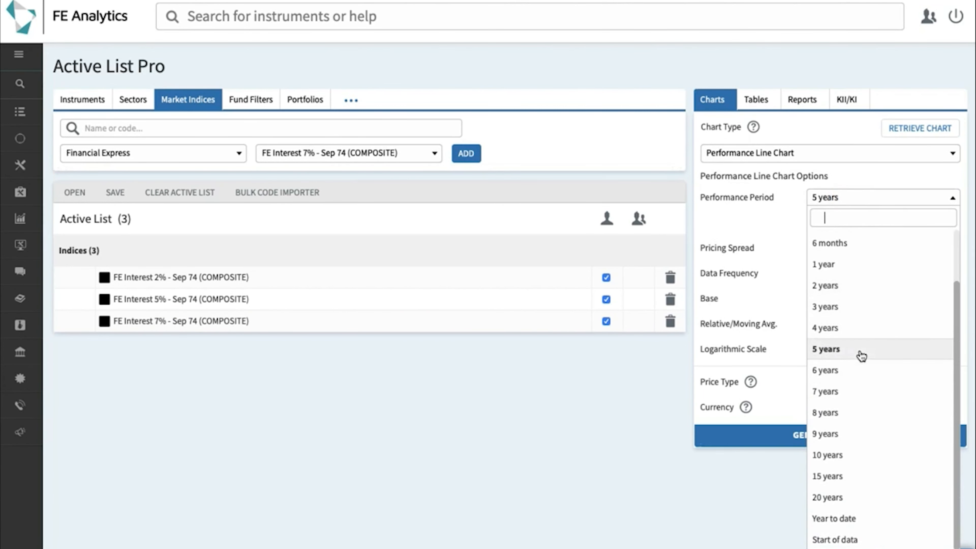
{"action": "left_click", "coordinate": [845, 499]}
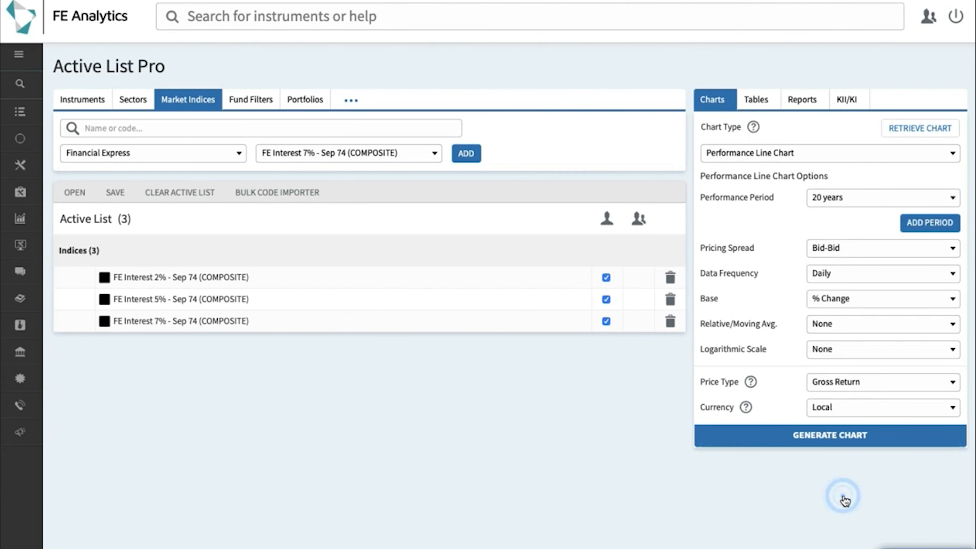
{"action": "left_click", "coordinate": [831, 440]}
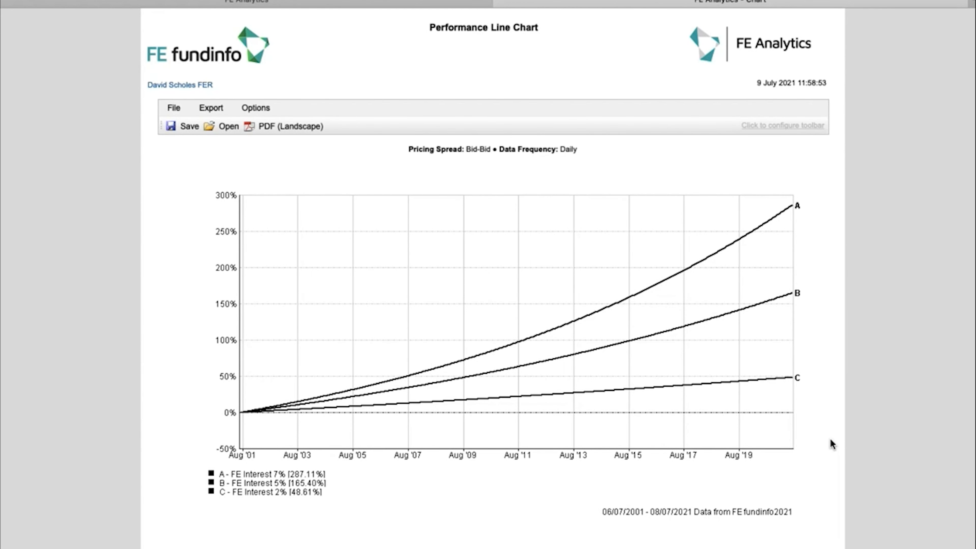
Return to the Active List and generate the line chart with an Indexed / Lump Sum base and a value of 400000
{"action": "left_click", "coordinate": [502, 4]}
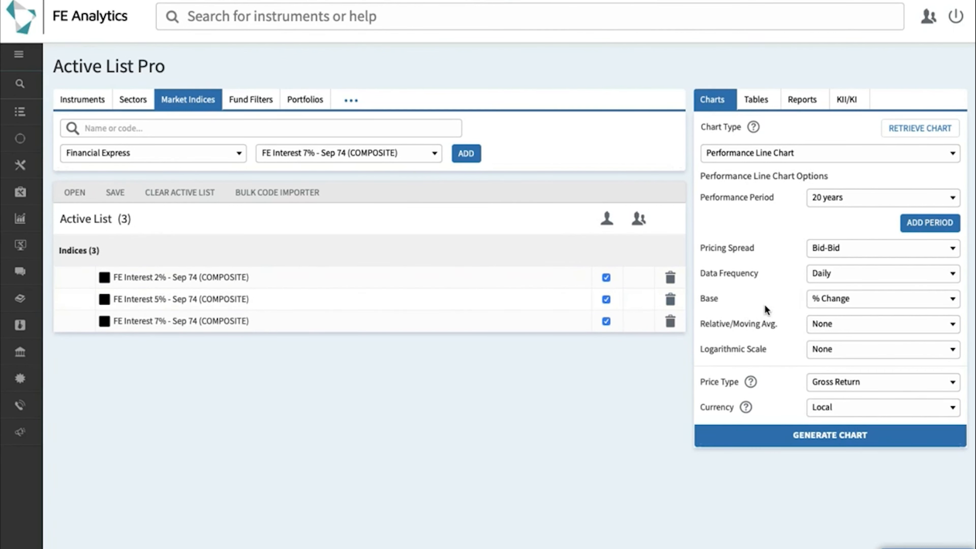
{"action": "left_click", "coordinate": [845, 302]}
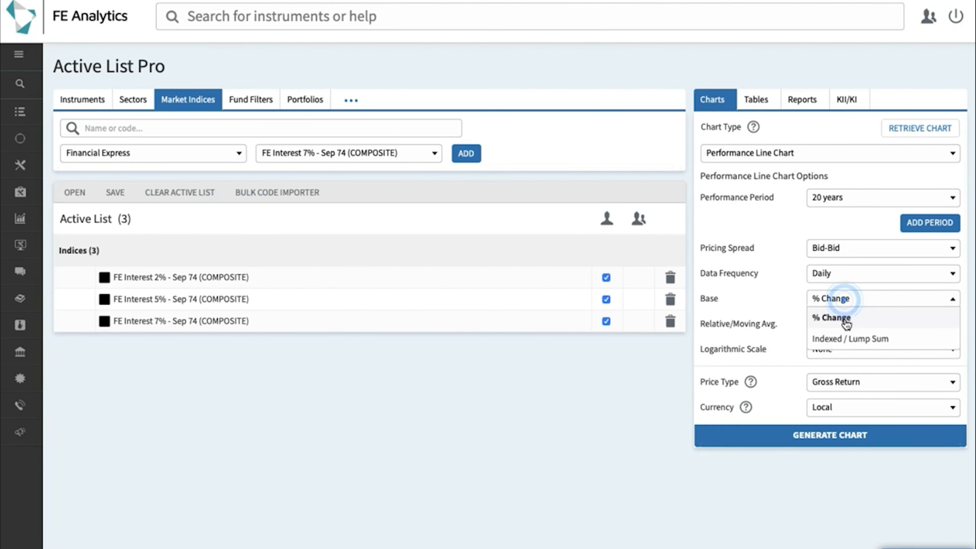
{"action": "left_click", "coordinate": [848, 339]}
{"action": "double_click", "coordinate": [827, 324]}
{"action": "type", "text": "400000"}
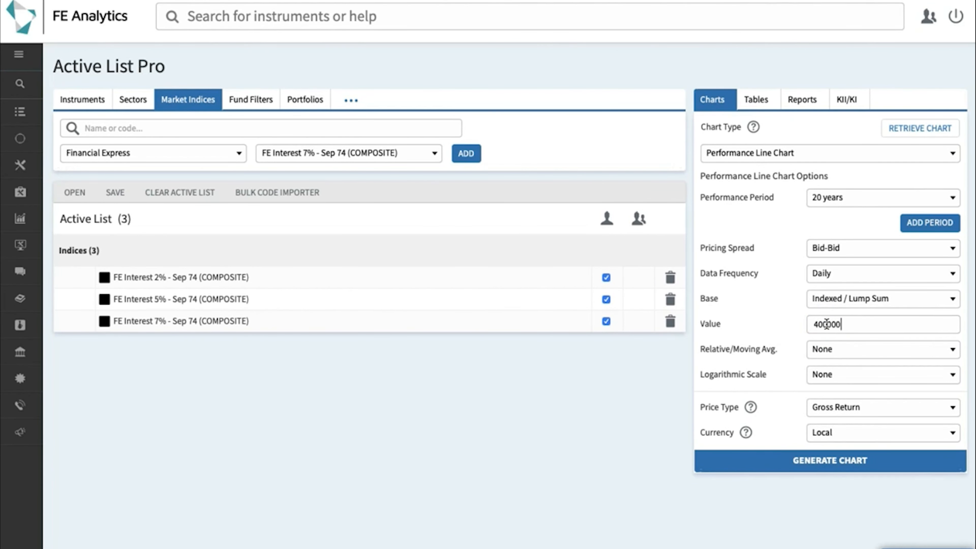
{"action": "left_click", "coordinate": [830, 461]}
Change the chart type to Regular Savings/Withdrawals and set its performance period to 20 years
{"action": "left_click", "coordinate": [742, 154]}
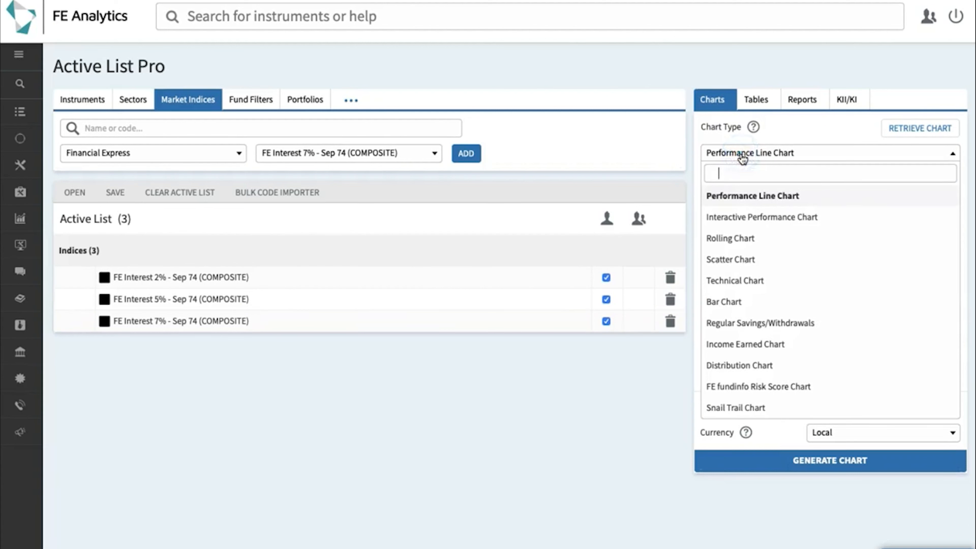
{"action": "left_click", "coordinate": [755, 329]}
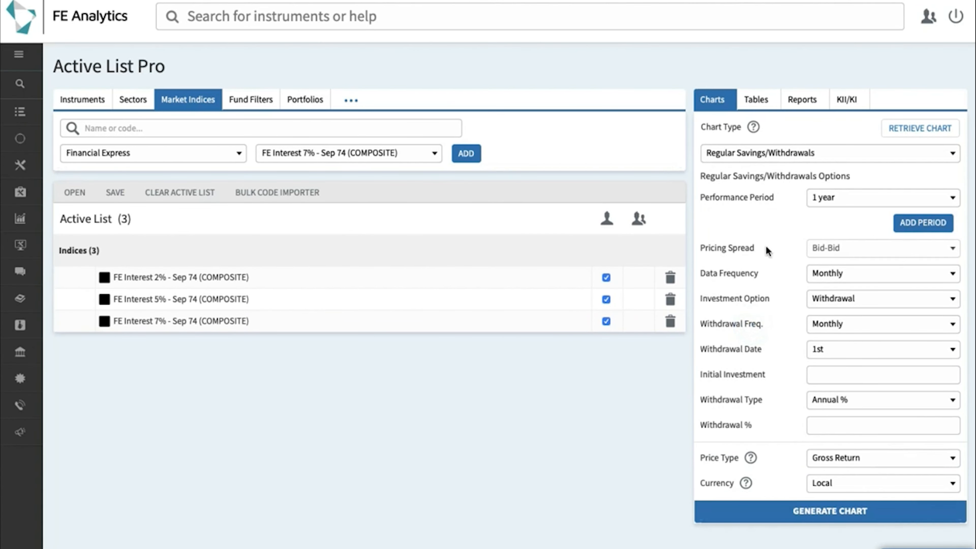
{"action": "left_click", "coordinate": [832, 198]}
{"action": "scroll", "coordinate": [854, 334], "scroll_direction": "down", "scroll_amount": 2}
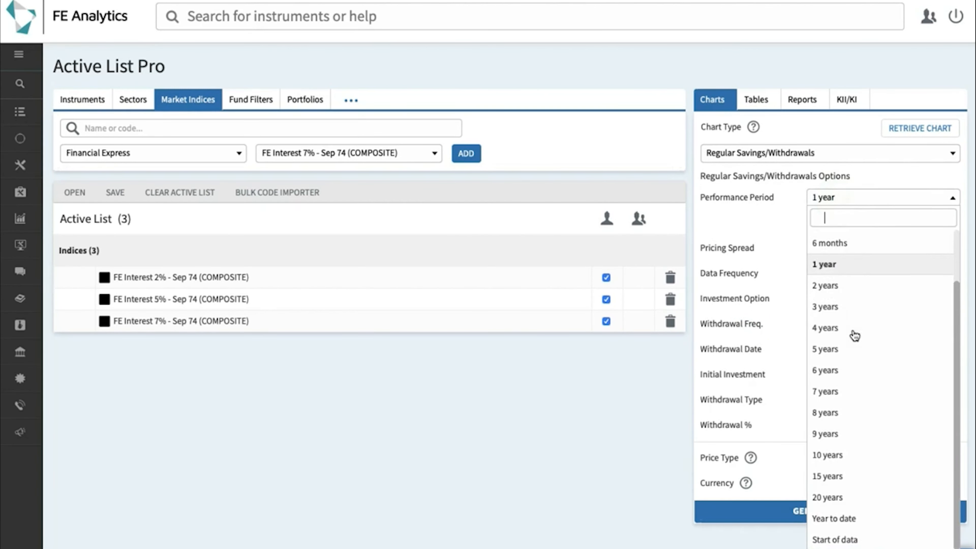
{"action": "left_click", "coordinate": [858, 497]}
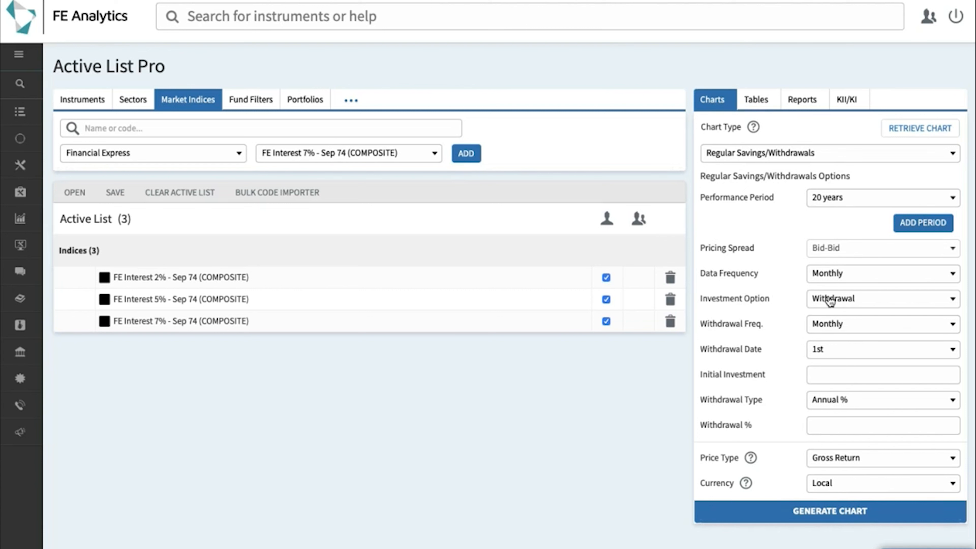
Generate a withdrawal chart with an initial investment of 400000 and a Regular withdrawal amount of 1750
{"action": "left_click", "coordinate": [825, 375]}
{"action": "type", "text": "400000"}
{"action": "left_click", "coordinate": [878, 399]}
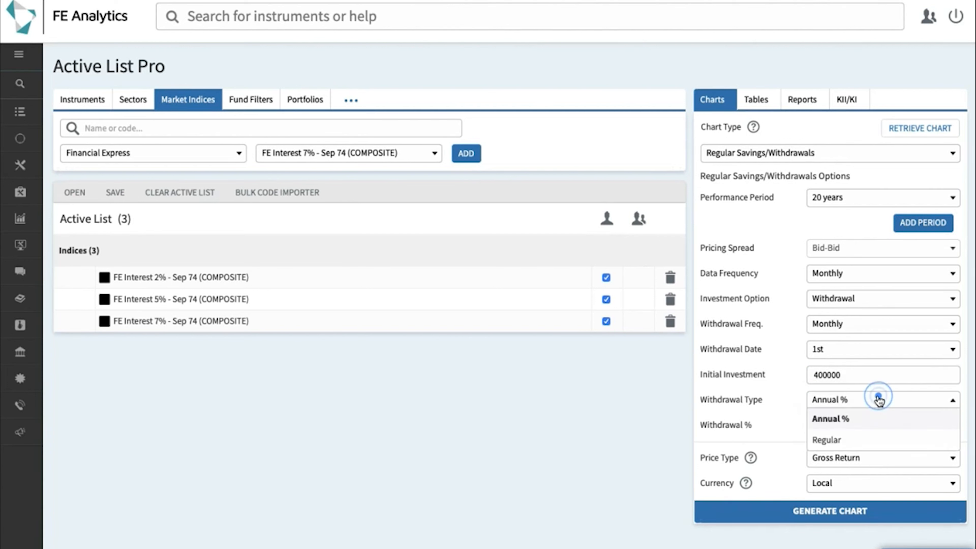
{"action": "left_click", "coordinate": [858, 442]}
{"action": "left_click", "coordinate": [828, 425]}
{"action": "type", "text": "1"}
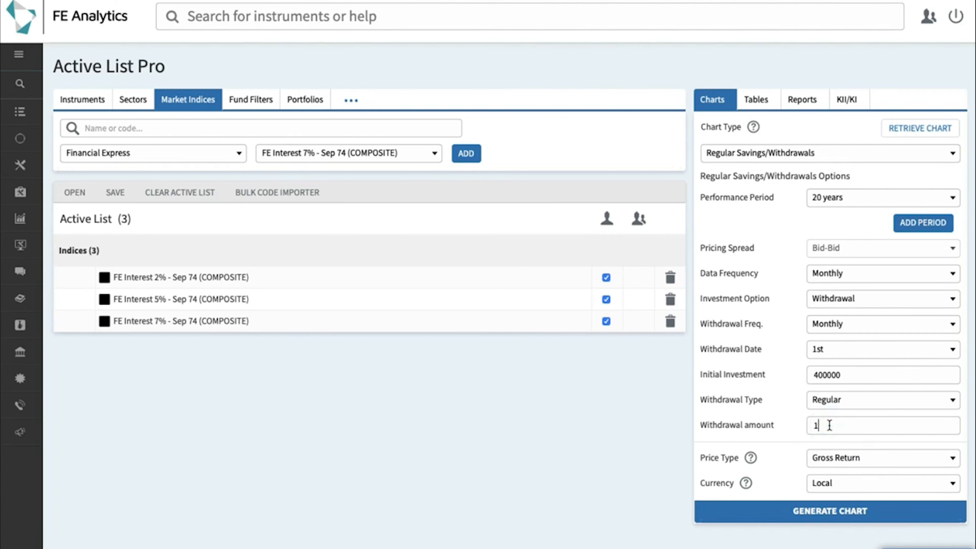
{"action": "type", "text": "750"}
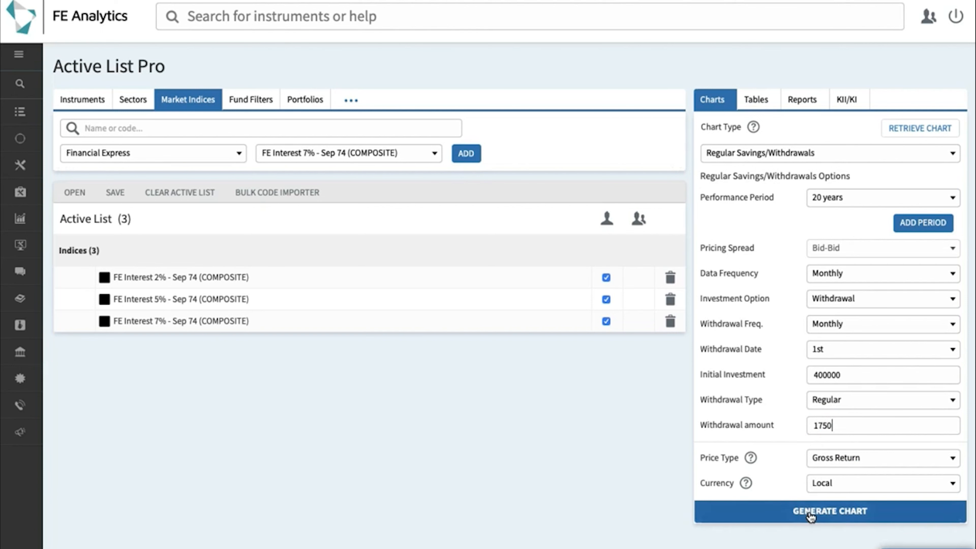
{"action": "left_click", "coordinate": [811, 517]}
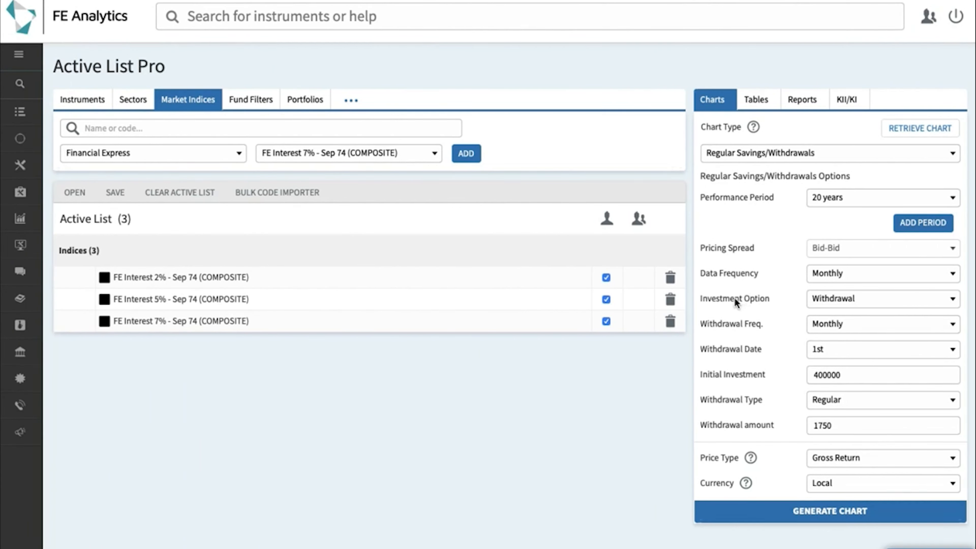
Generate a Savings chart with an initial investment of 150000 and a regular investment of 450, and check its total savings figure
{"action": "left_click", "coordinate": [817, 304]}
{"action": "left_click", "coordinate": [834, 337]}
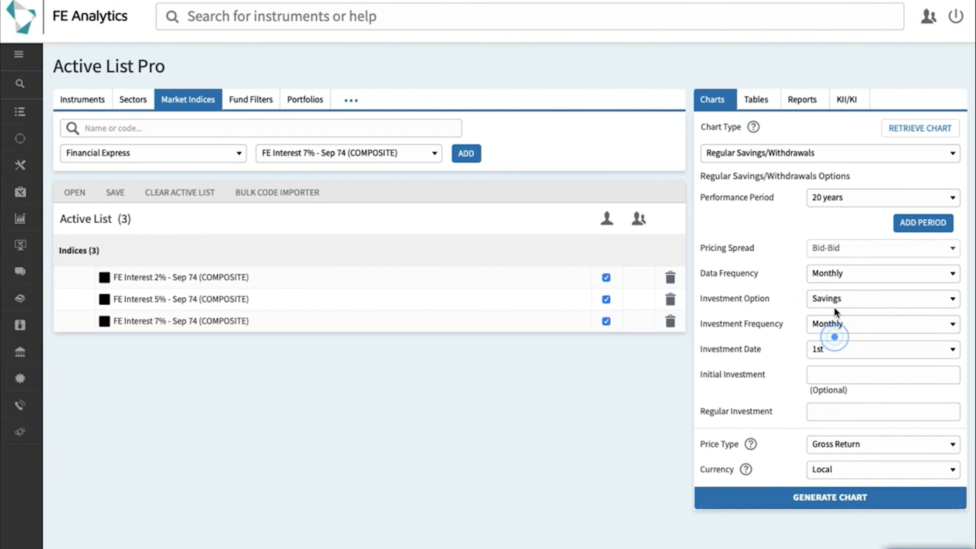
{"action": "left_click", "coordinate": [846, 377]}
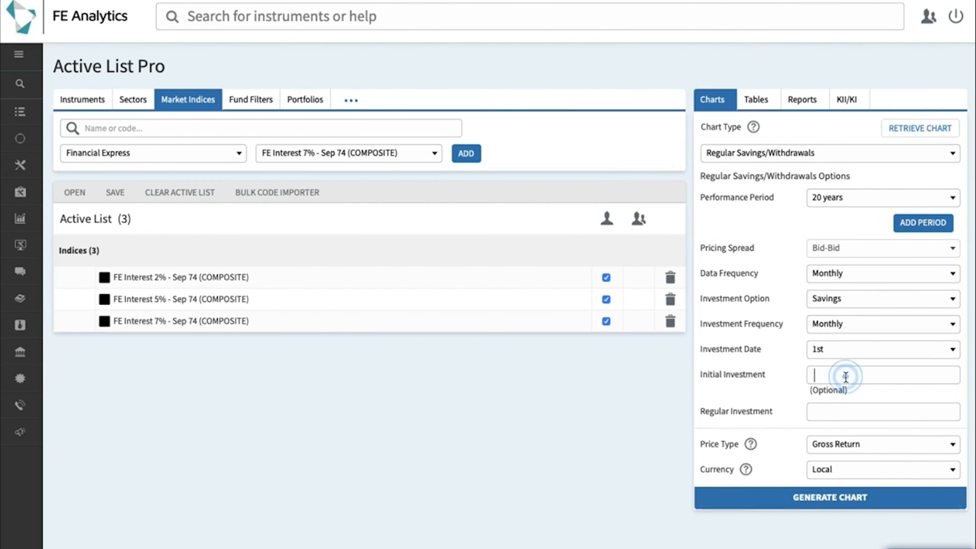
{"action": "type", "text": "150000"}
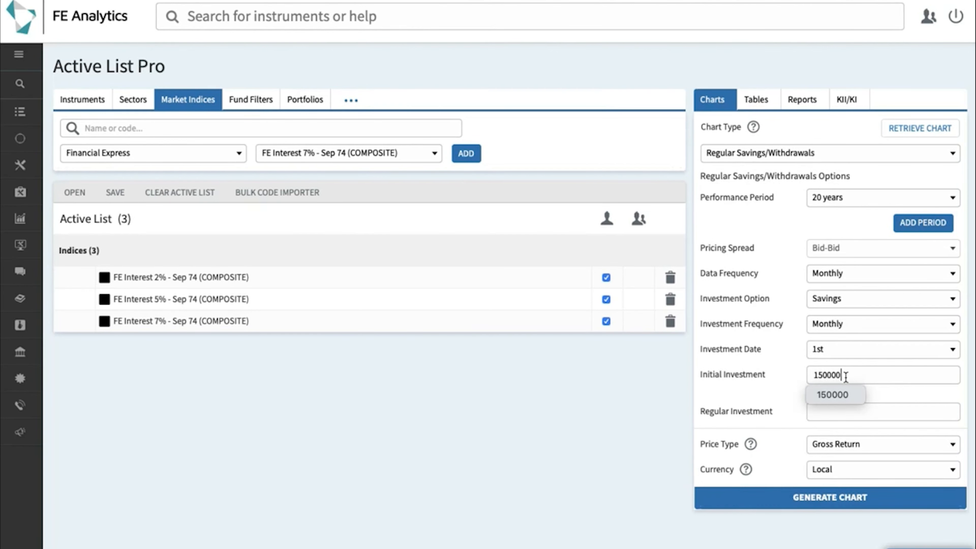
{"action": "left_click", "coordinate": [827, 415]}
{"action": "type", "text": "450"}
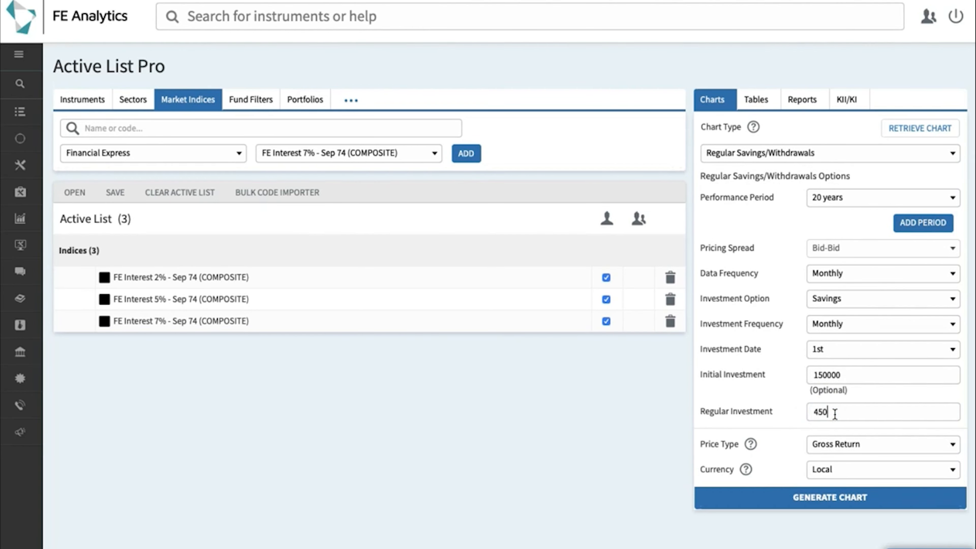
{"action": "left_click", "coordinate": [825, 499]}
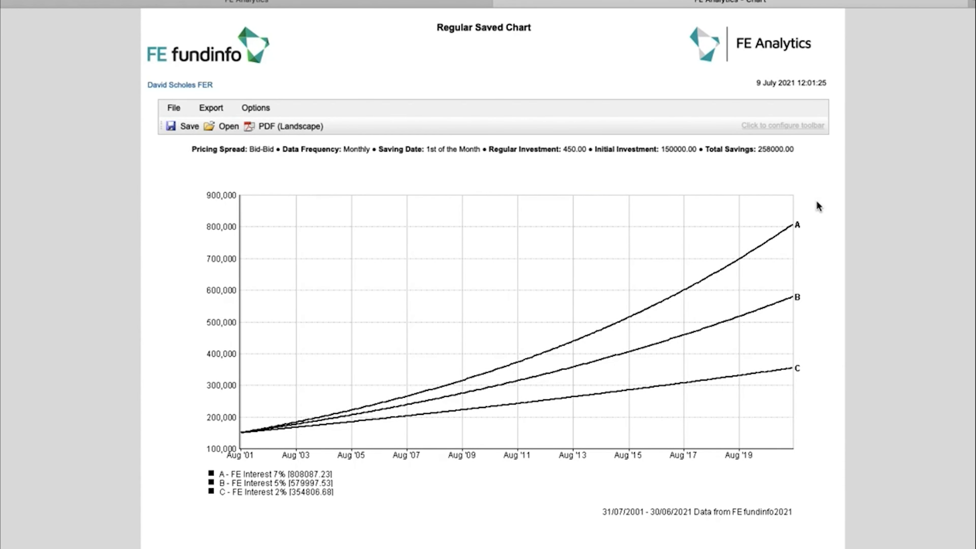
{"action": "double_click", "coordinate": [776, 150]}
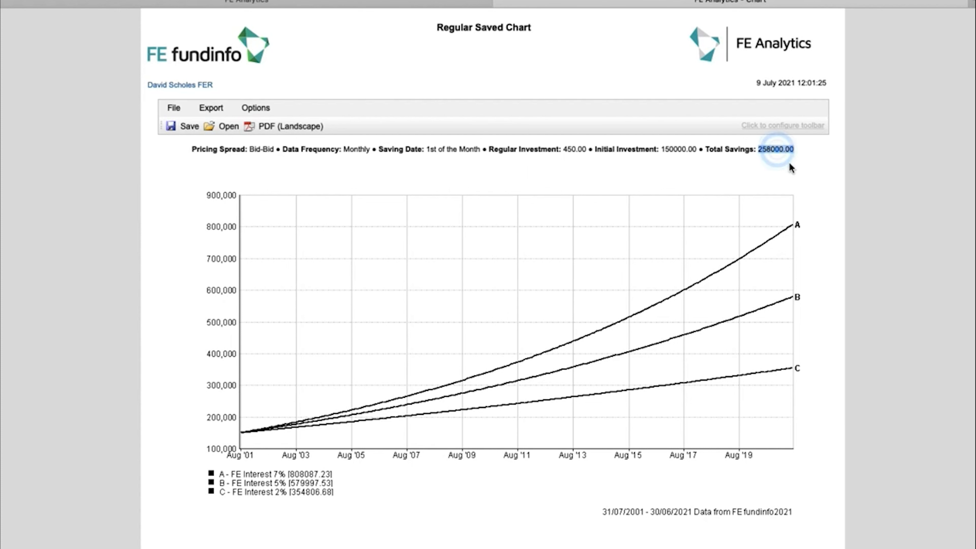
{"action": "left_click", "coordinate": [808, 177]}
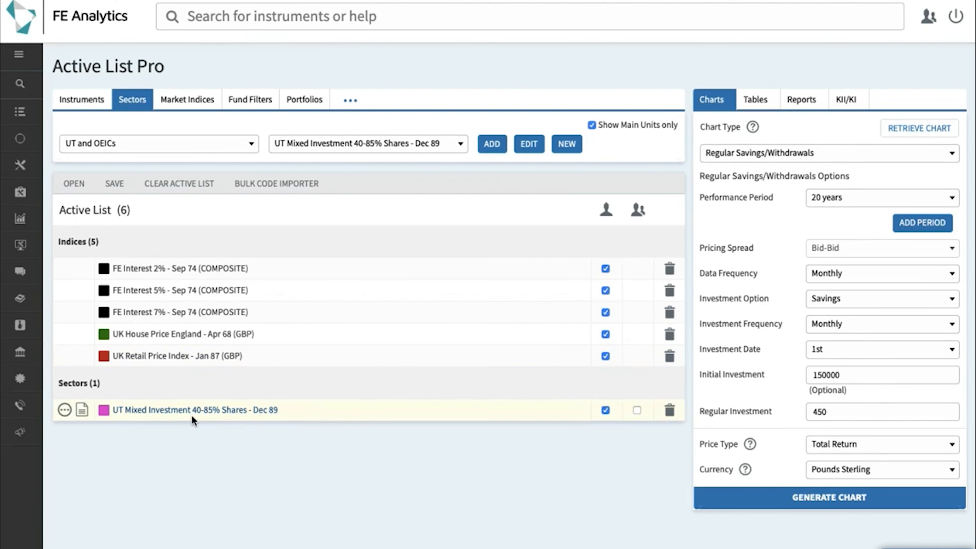
Generate the savings and the withdrawal charts for the Active List of five indices and the UT Mixed Investment 40-85% Shares sector
{"action": "left_click", "coordinate": [823, 496]}
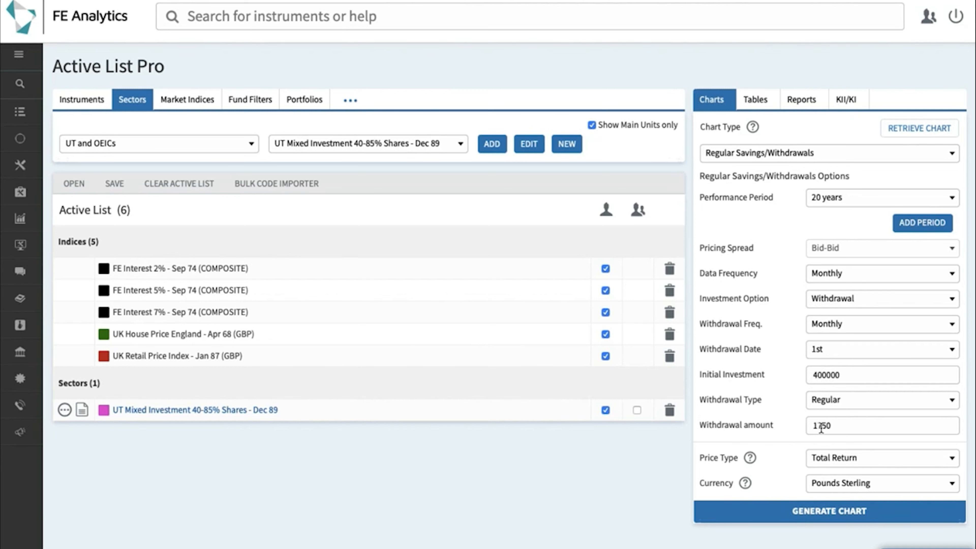
{"action": "left_click", "coordinate": [810, 513]}
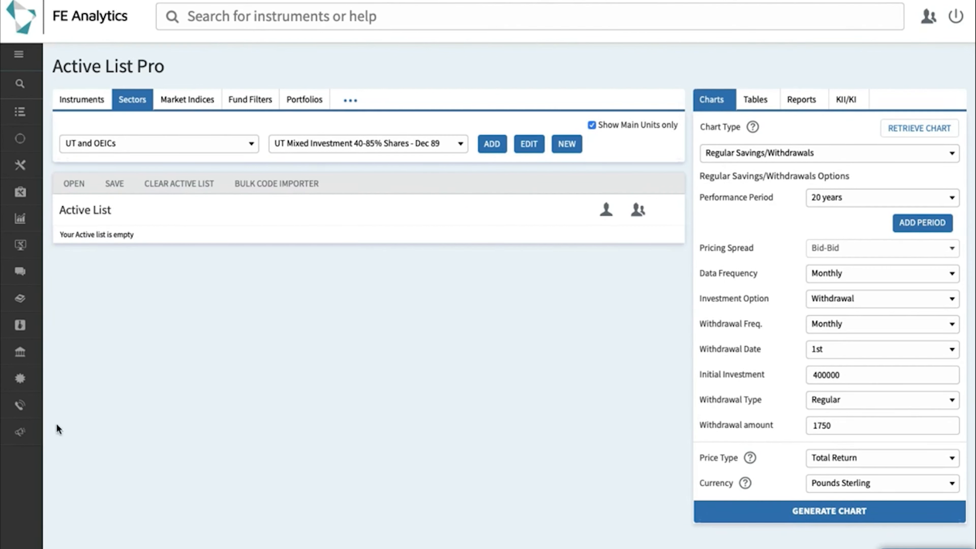
Open the list of guides in the Training & Guides section
{"action": "mouse_move", "coordinate": [15, 408]}
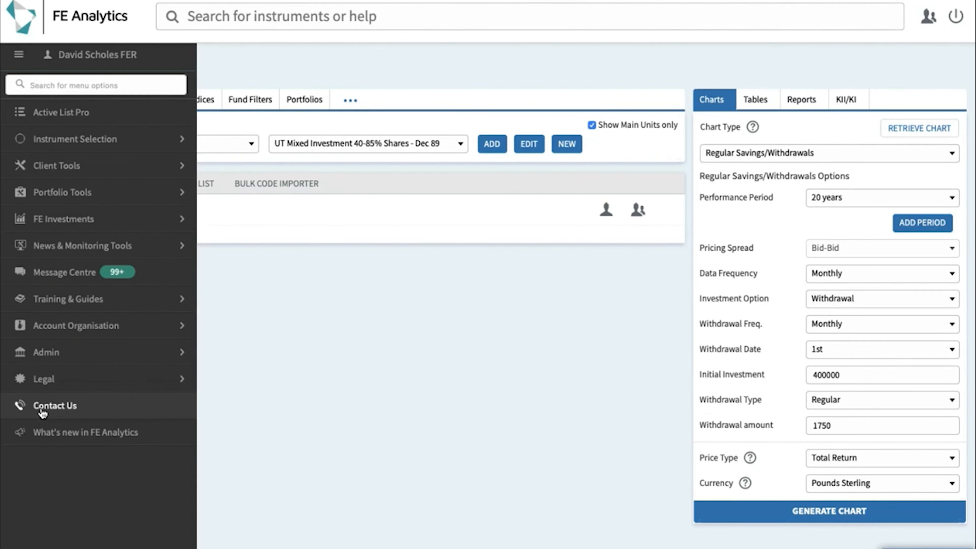
{"action": "left_click", "coordinate": [70, 300]}
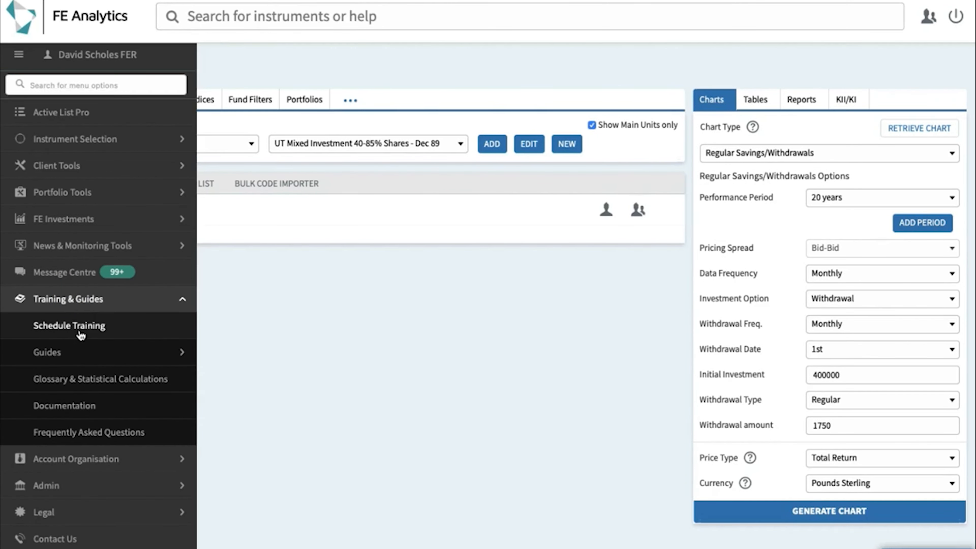
{"action": "left_click", "coordinate": [76, 356]}
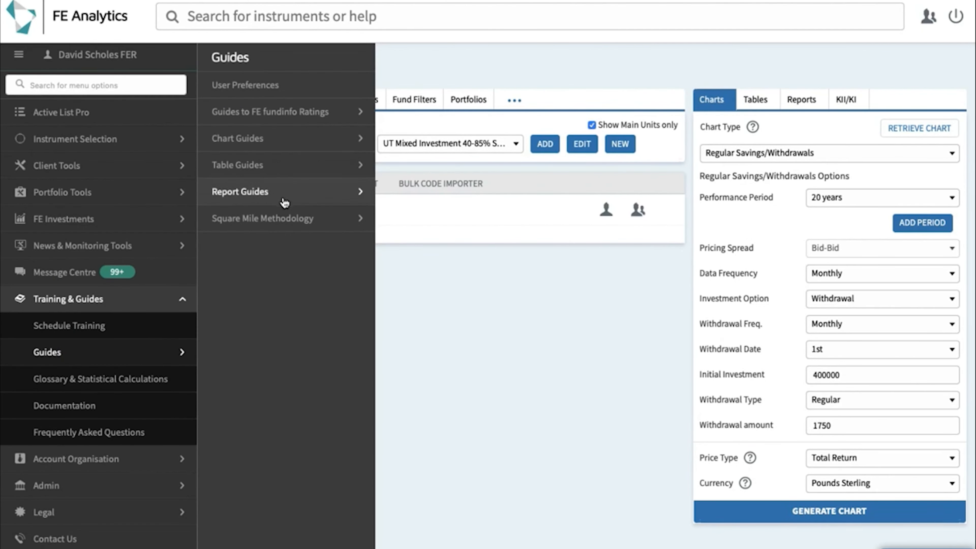